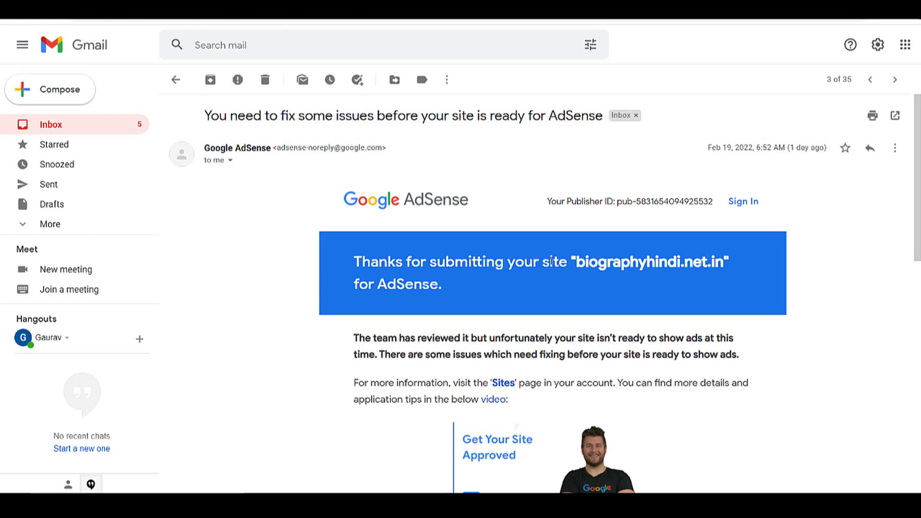
# - Read the AdSense email about the issues that need fixing on biographyhindi.net.in
pyautogui.moveTo(599, 262); pyautogui.dragTo(653, 263)
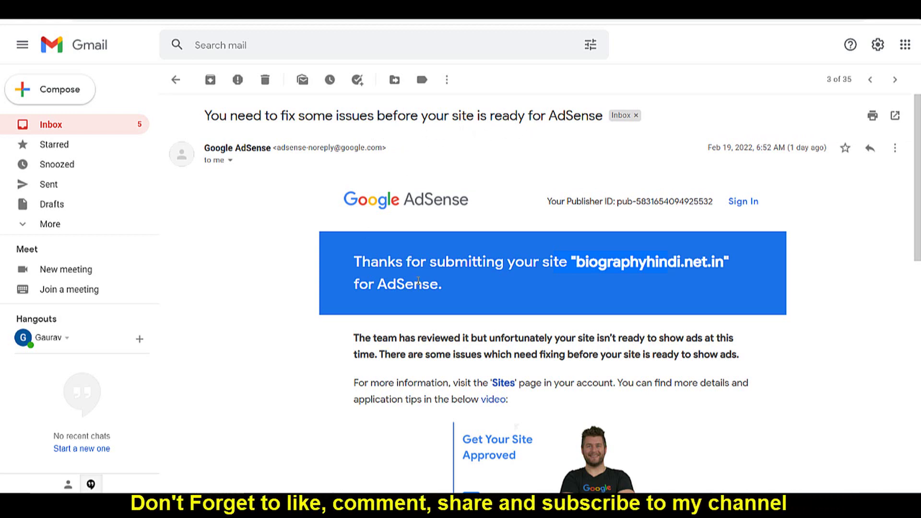
pyautogui.scroll(-1, 516, 288)
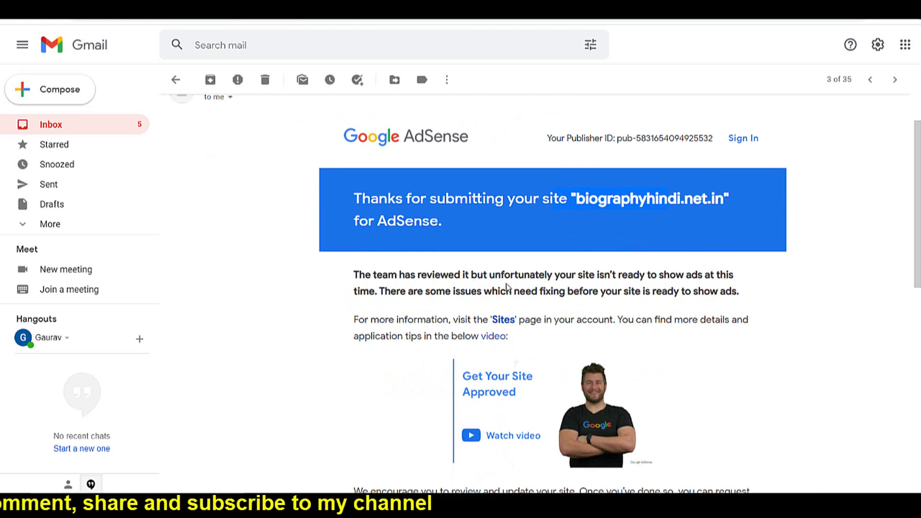
pyautogui.scroll(-3, 516, 288)
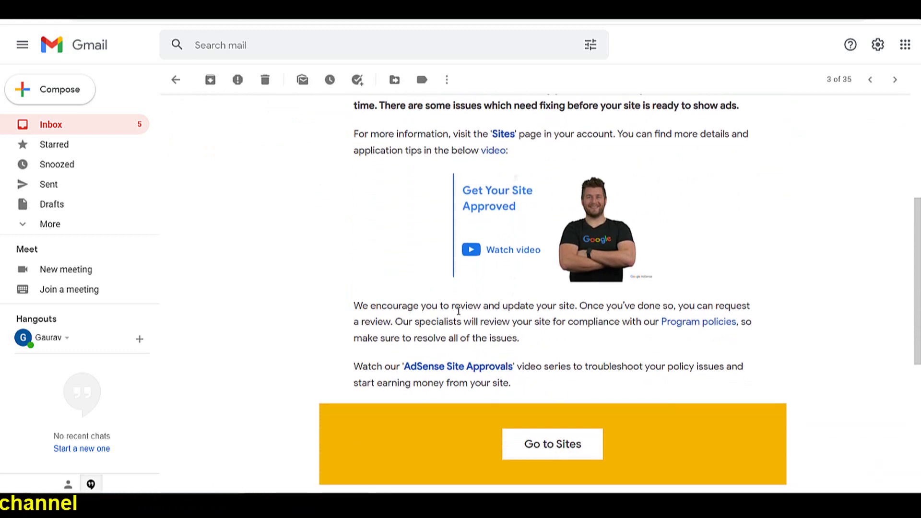
pyautogui.scroll(1, 458, 311)
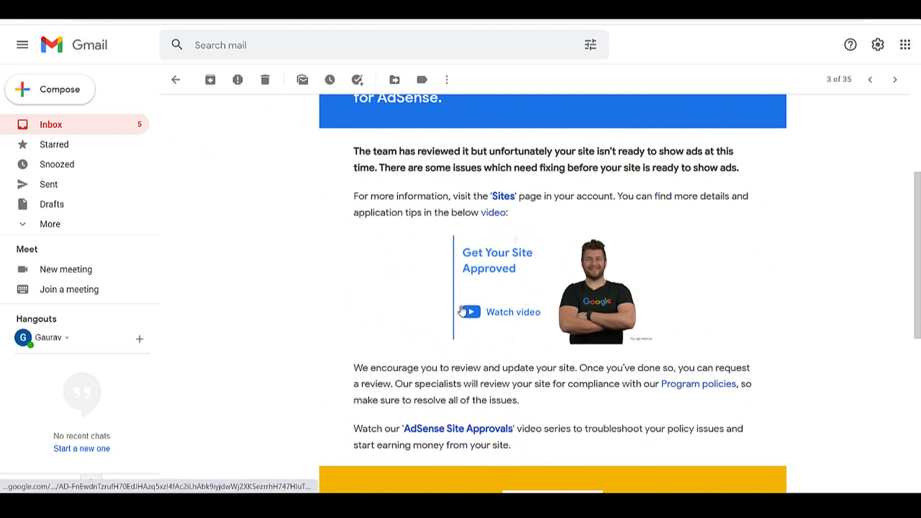
pyautogui.scroll(2, 460, 309)
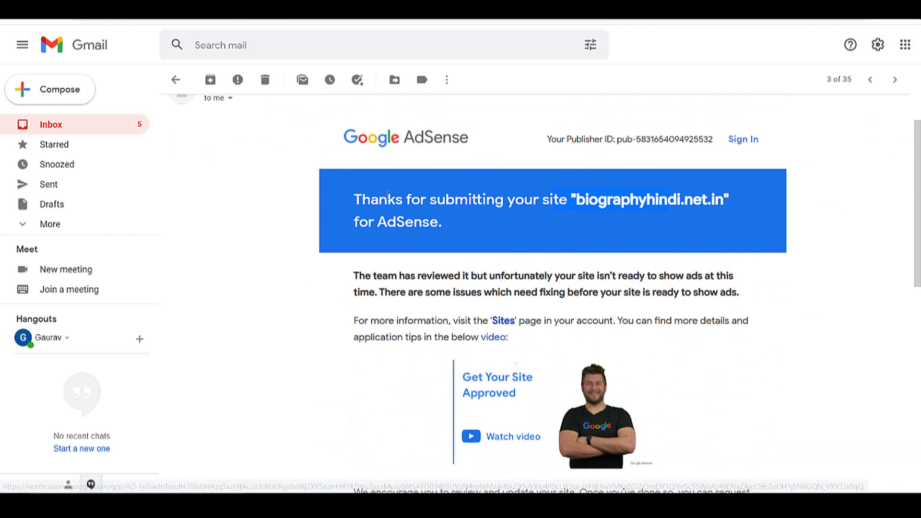
pyautogui.scroll(1, 424, 286)
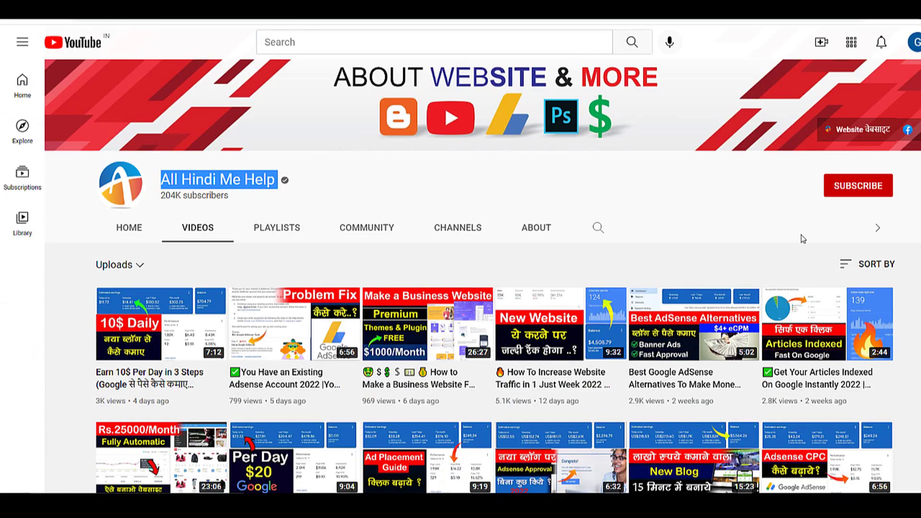
pyautogui.scroll(1, 845, 255)
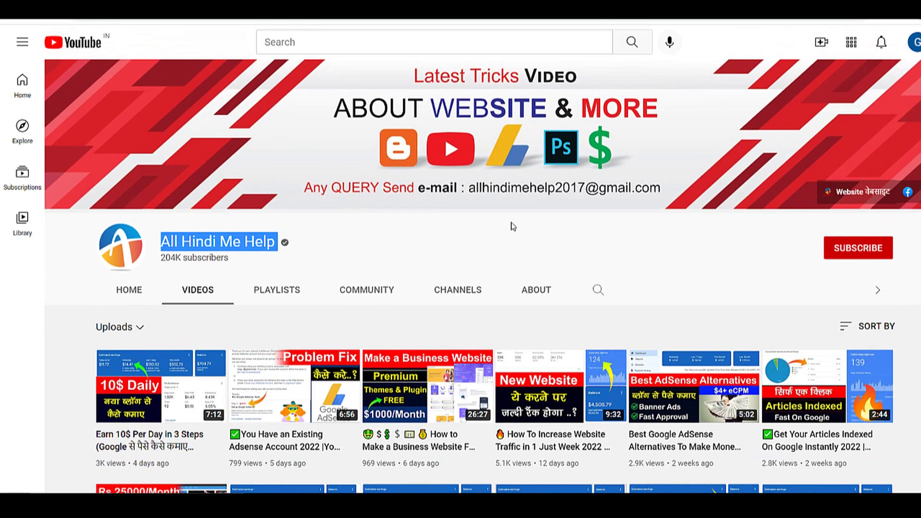
pyautogui.click(826, 248)
pyautogui.click(881, 250)
pyautogui.click(827, 275)
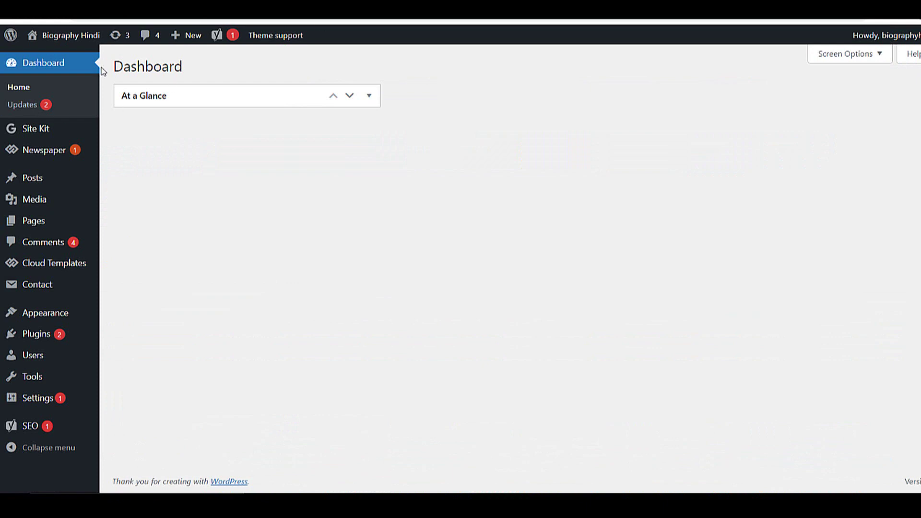
# - Switch to the WordPress dashboard and expand the At a Glance widget
pyautogui.click(151, 97)
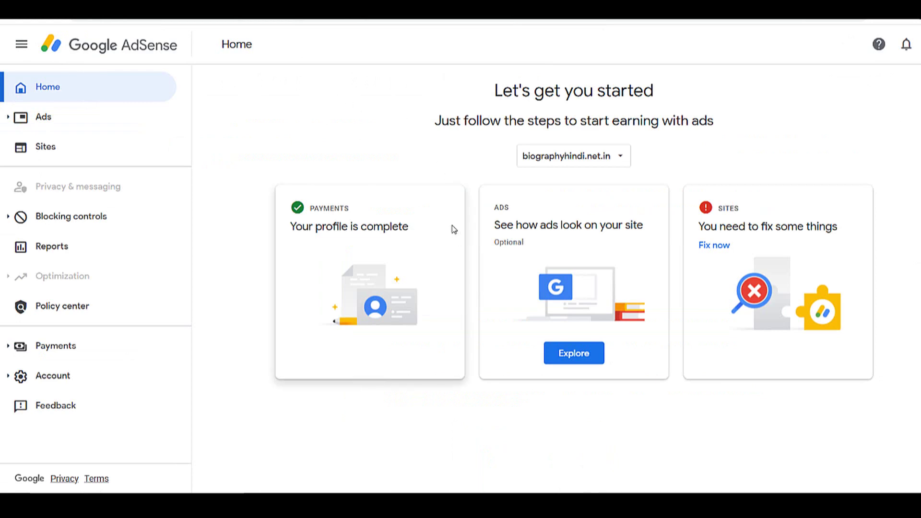
# - Review the AdSense email's subject line and open the AdSense fix page for biographyhindi.net.in
pyautogui.click(58, 43)
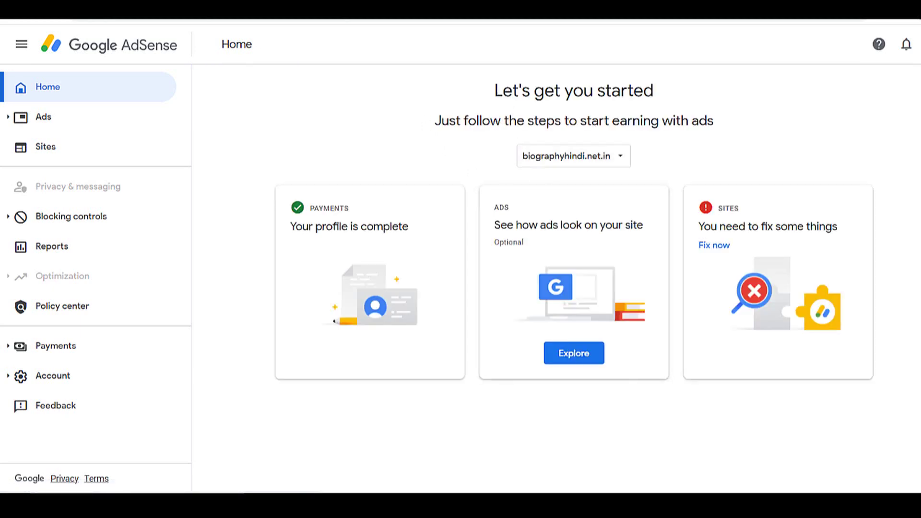
pyautogui.hotkey('ctrl', 'Tab')
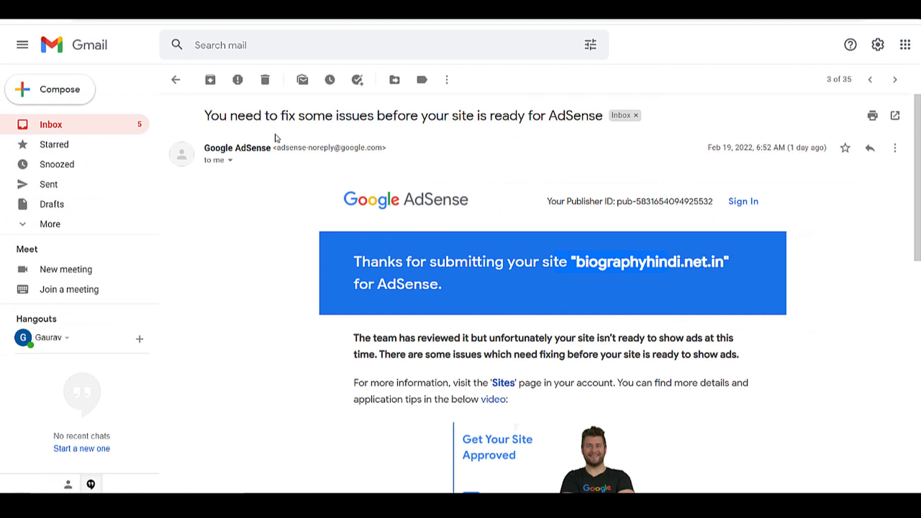
pyautogui.moveTo(201, 122); pyautogui.dragTo(348, 265)
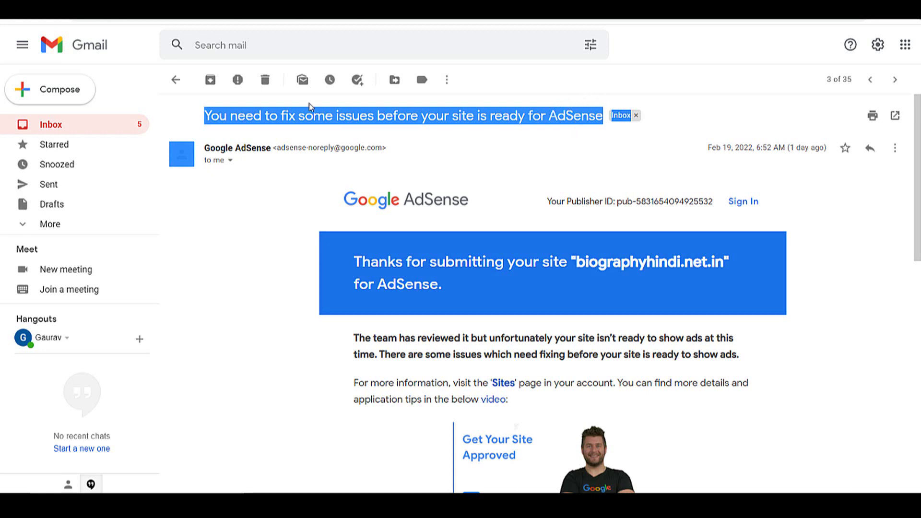
pyautogui.click(249, 115)
pyautogui.moveTo(209, 116); pyautogui.dragTo(594, 125)
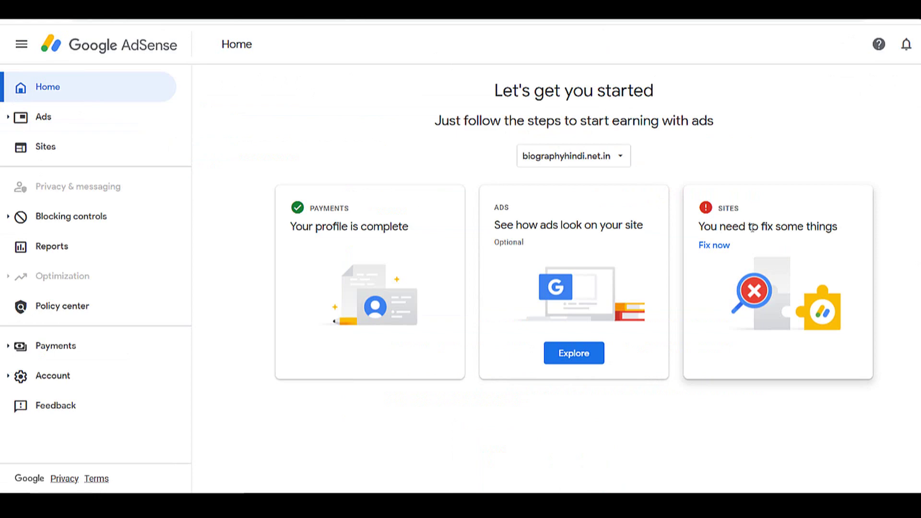
pyautogui.click(724, 255)
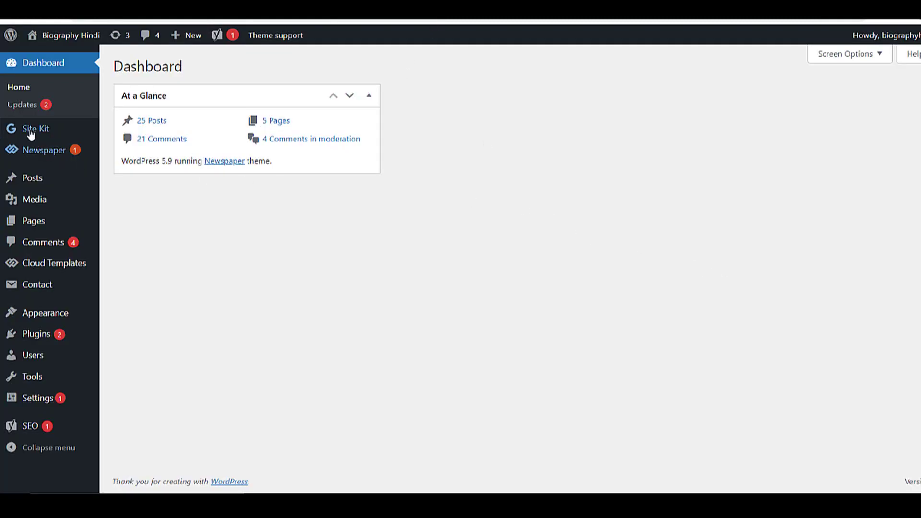
# - Open Site Kit's AdSense page in WordPress and check the account status shown there
pyautogui.moveTo(30, 129)
pyautogui.click(120, 134)
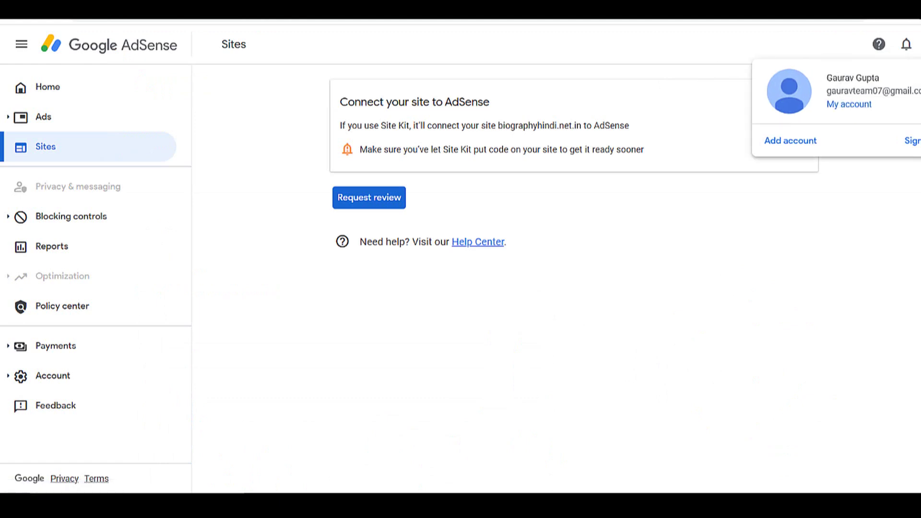
pyautogui.click(498, 12)
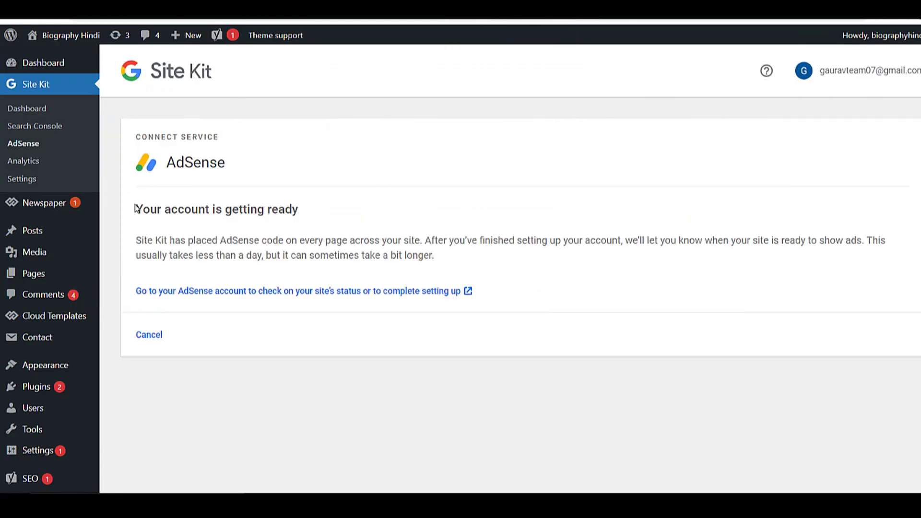
pyautogui.moveTo(134, 209); pyautogui.dragTo(343, 219)
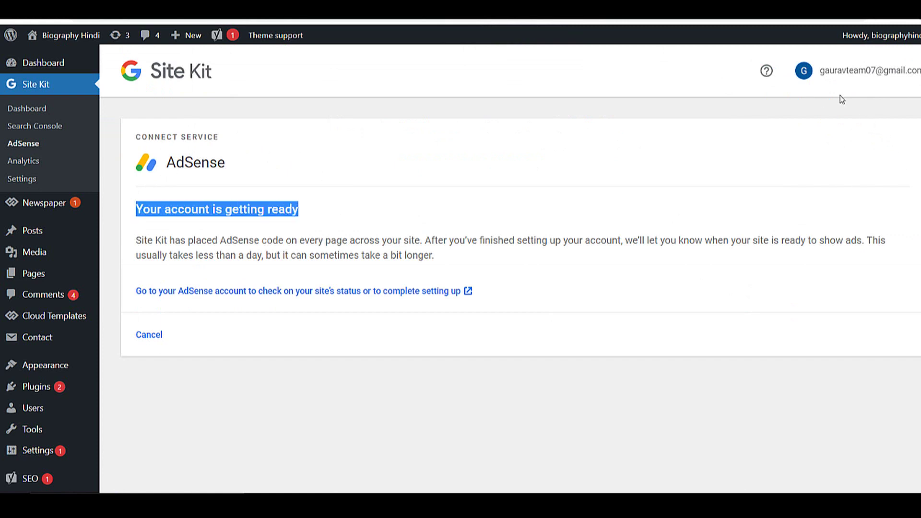
# - Edit the AdSense module in Site Kit's connected services settings and disconnect AdSense from Site Kit
pyautogui.click(33, 180)
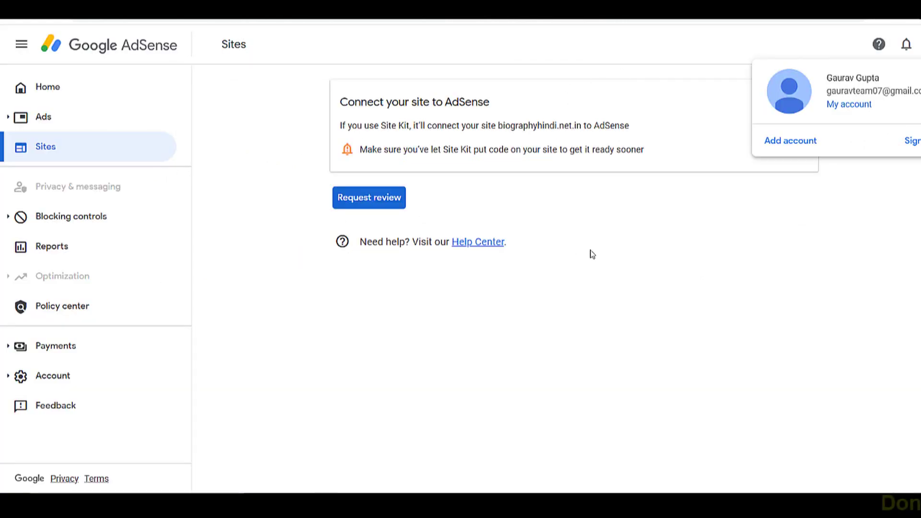
pyautogui.click(596, 240)
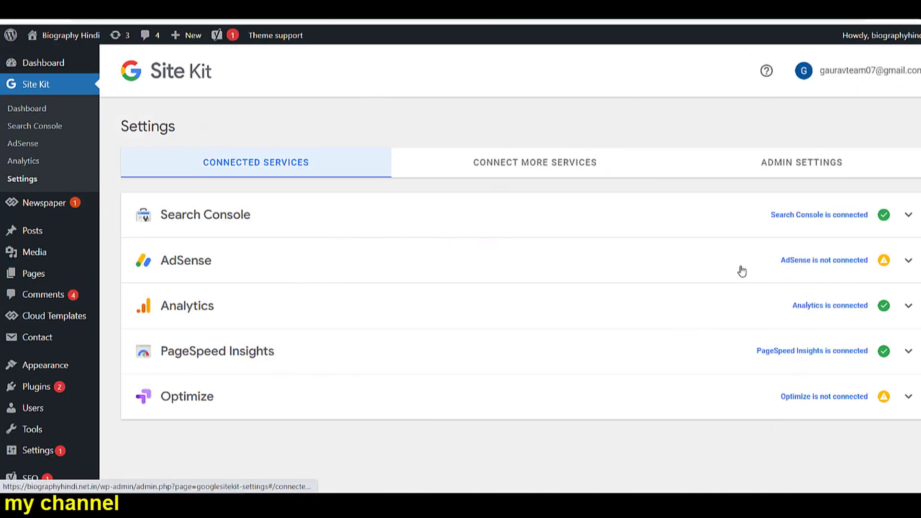
pyautogui.click(830, 264)
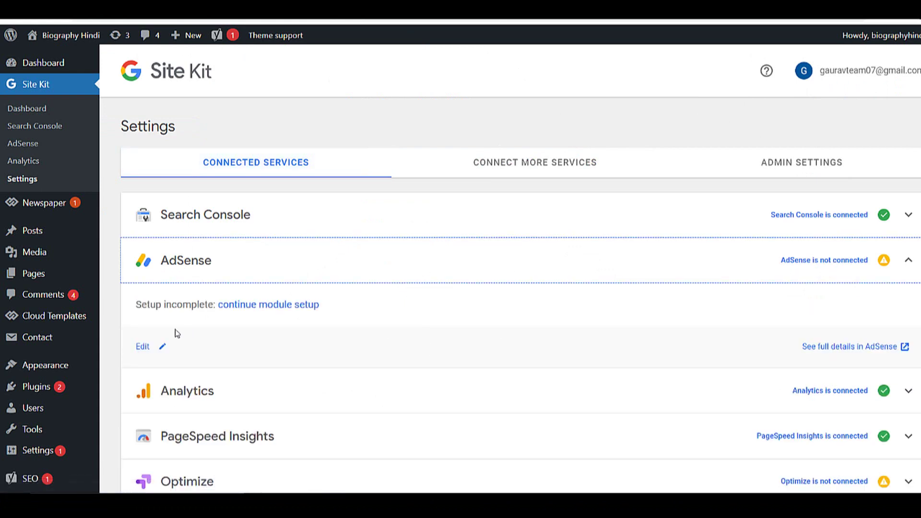
pyautogui.click(143, 347)
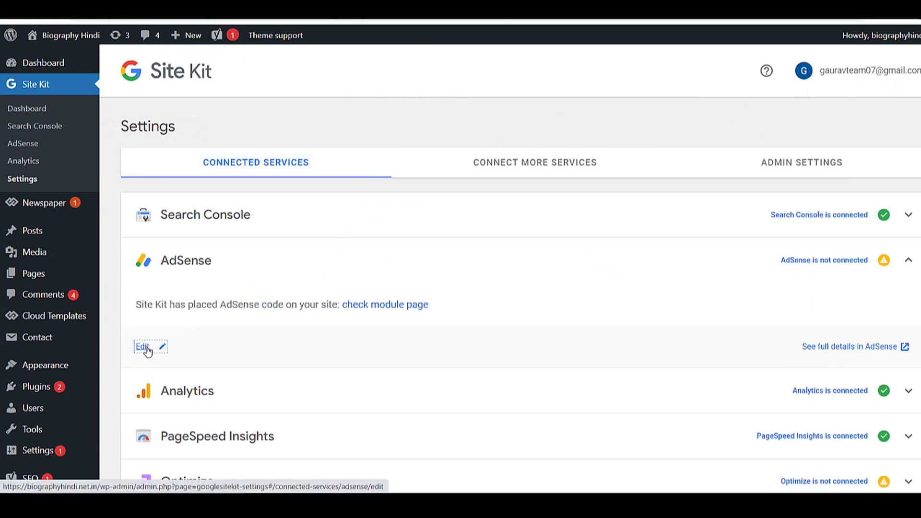
pyautogui.click(143, 347)
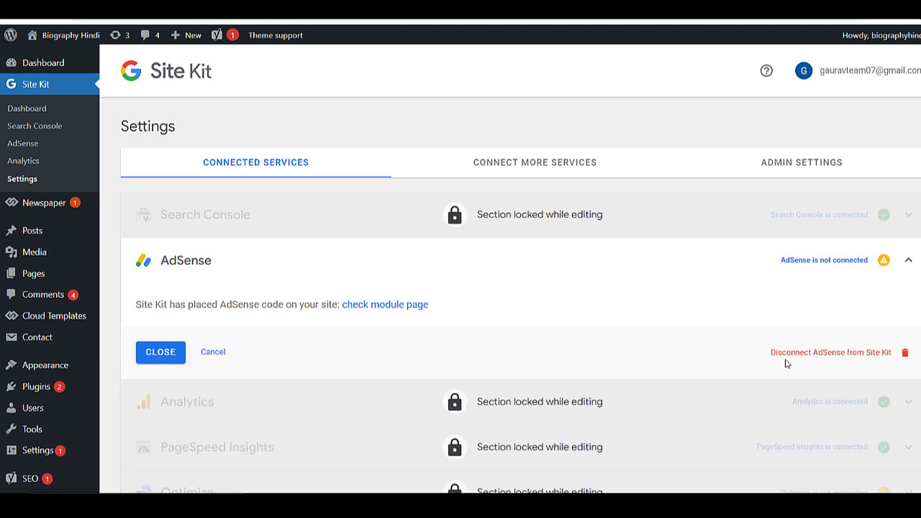
pyautogui.click(827, 354)
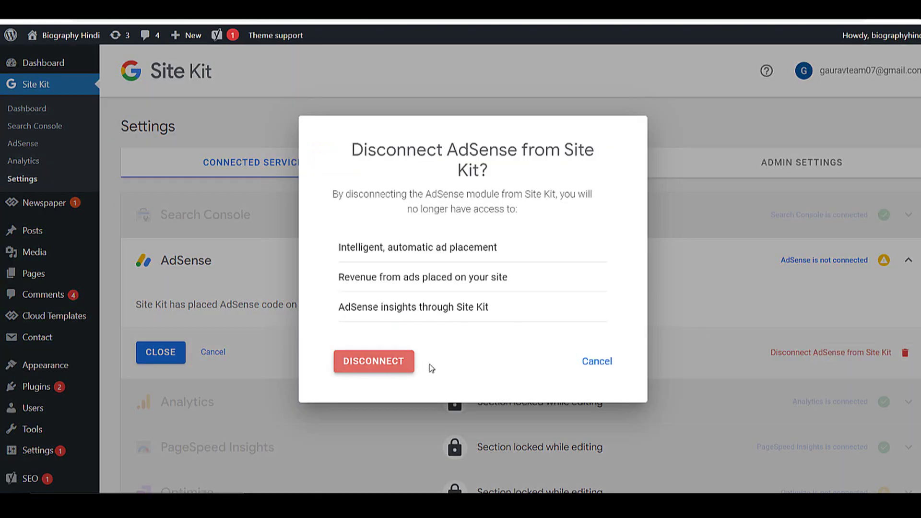
pyautogui.click(373, 361)
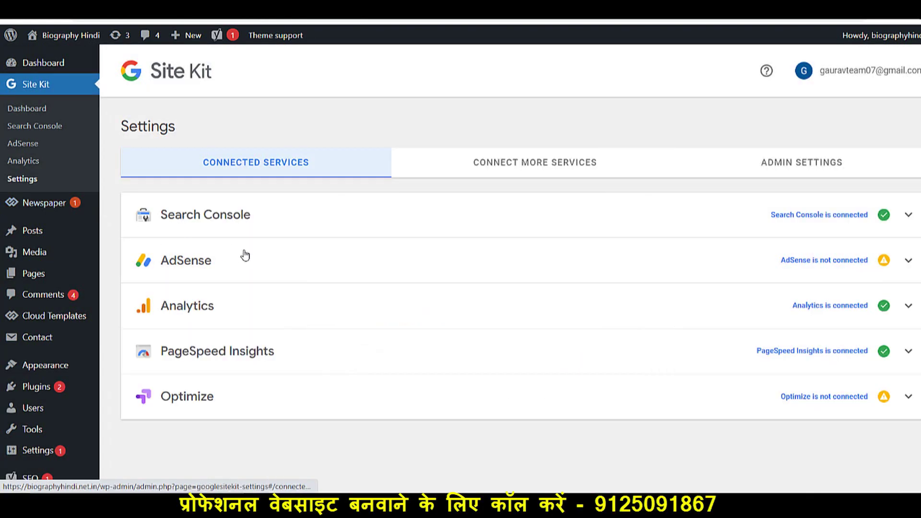
# - Reset the Site Kit plugin from its admin settings
pyautogui.click(822, 266)
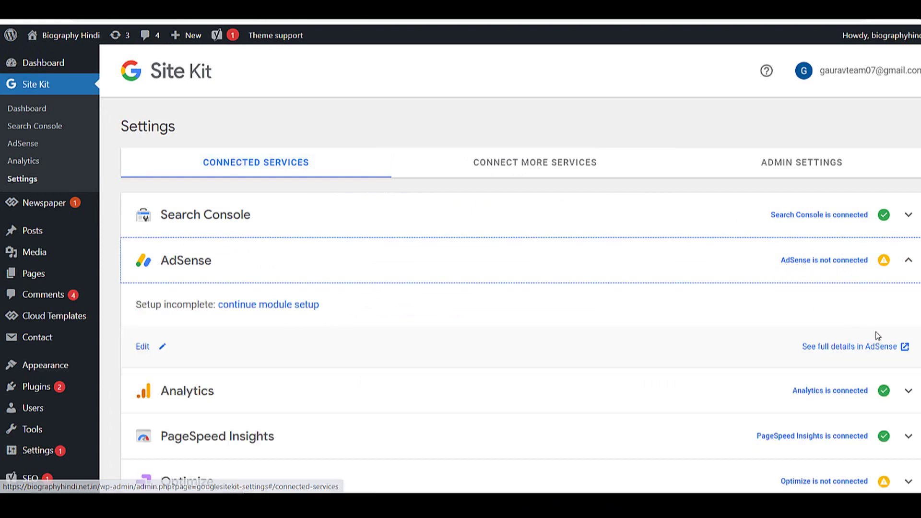
pyautogui.click(810, 165)
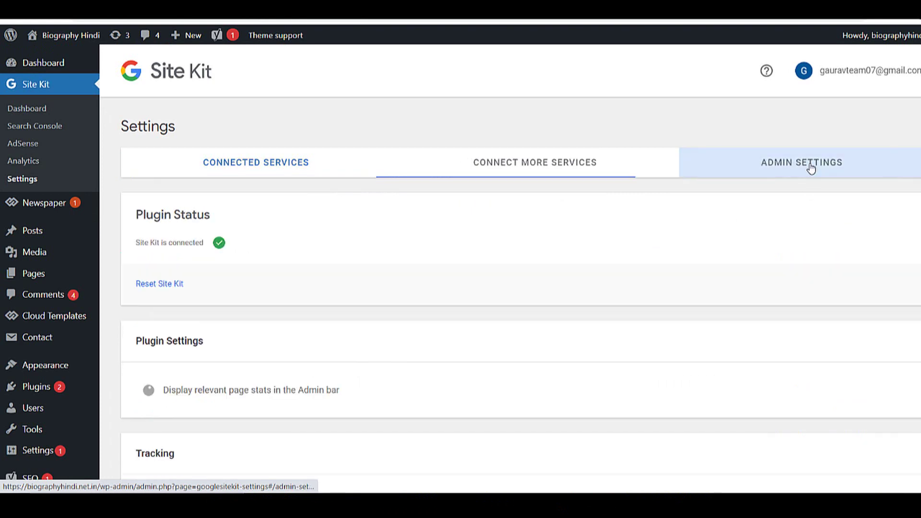
pyautogui.click(155, 286)
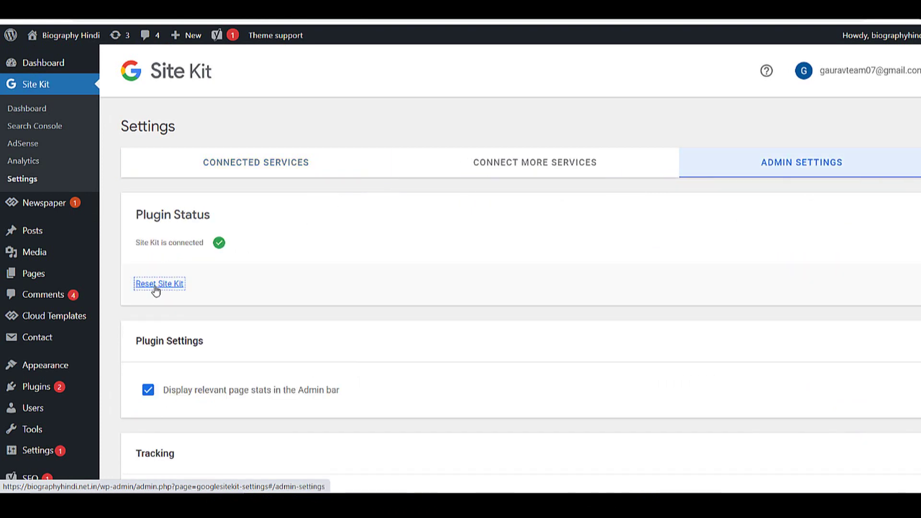
pyautogui.click(370, 312)
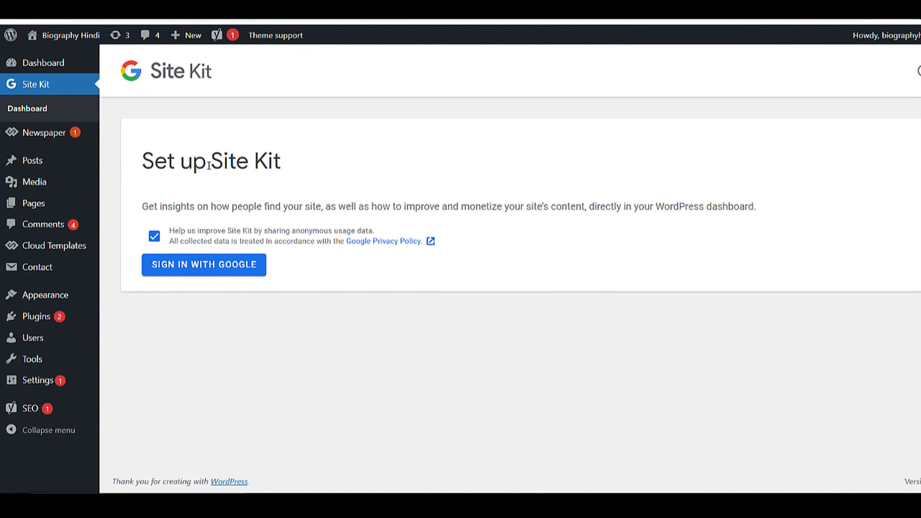
# - Set up Site Kit without anonymous usage data sharing, signing in with the site's Google account and granting the additional access
pyautogui.click(189, 264)
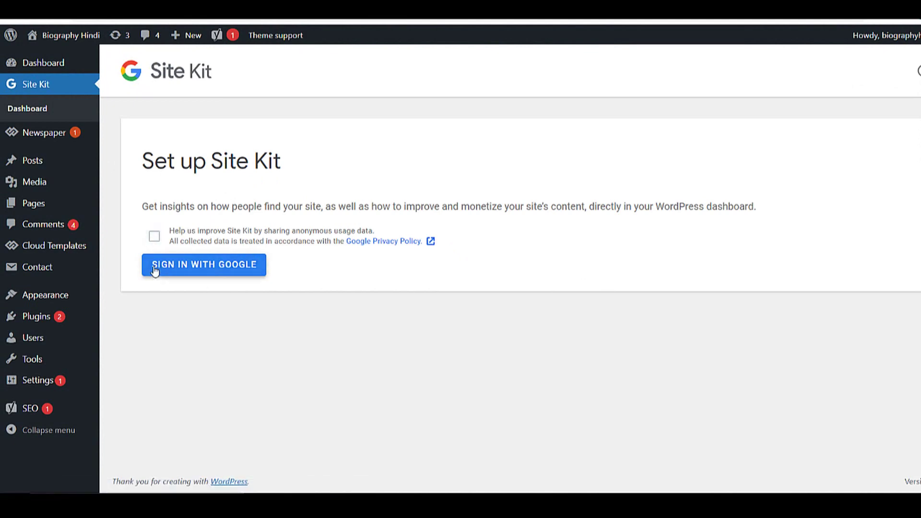
pyautogui.click(195, 269)
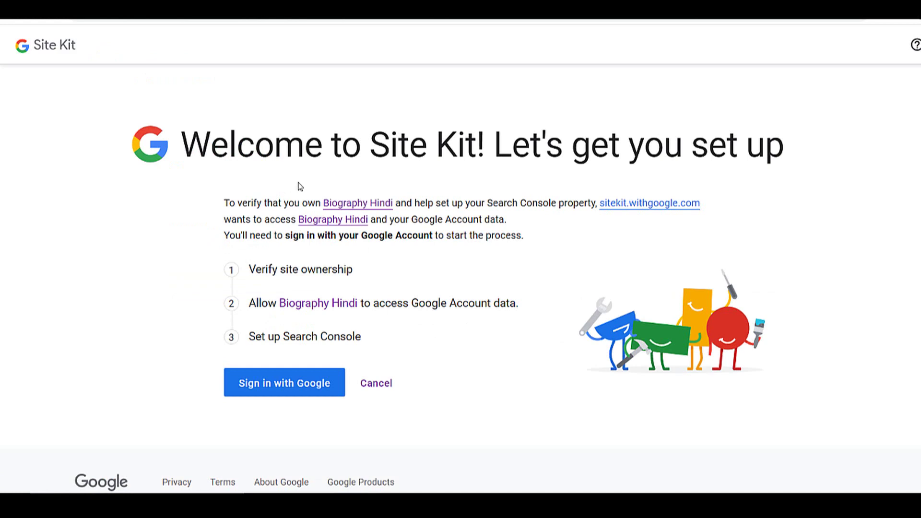
pyautogui.click(301, 383)
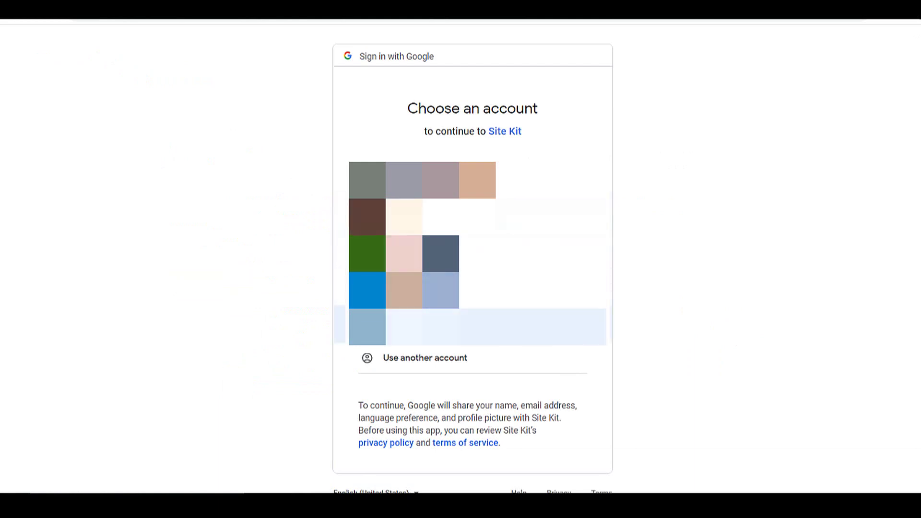
pyautogui.click(422, 327)
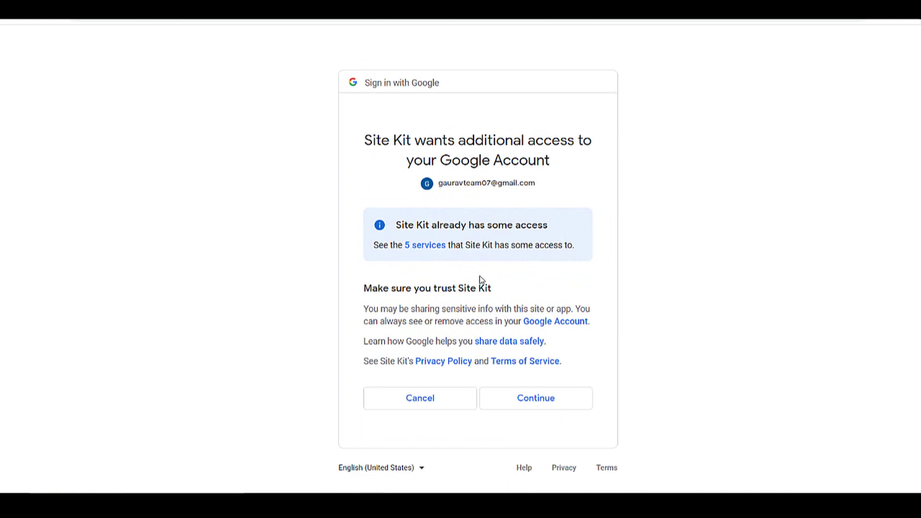
pyautogui.click(521, 404)
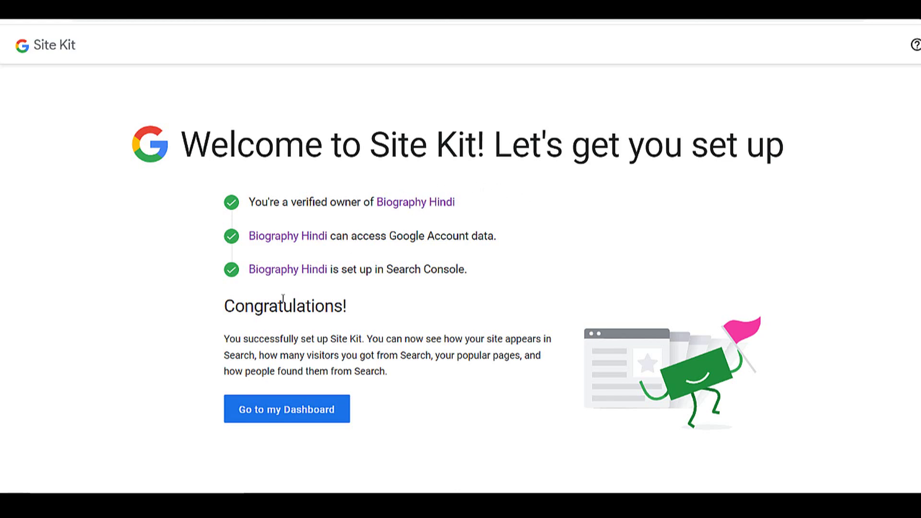
# - Check the Site Kit setup confirmation and the site ownership verification for Biography Hindi
pyautogui.moveTo(223, 305); pyautogui.dragTo(352, 306)
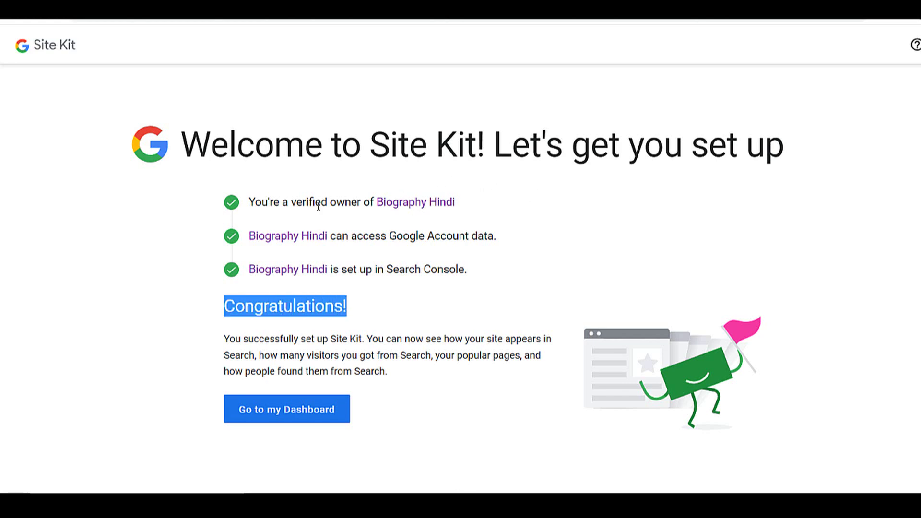
pyautogui.click(259, 202)
pyautogui.moveTo(259, 201); pyautogui.dragTo(345, 201)
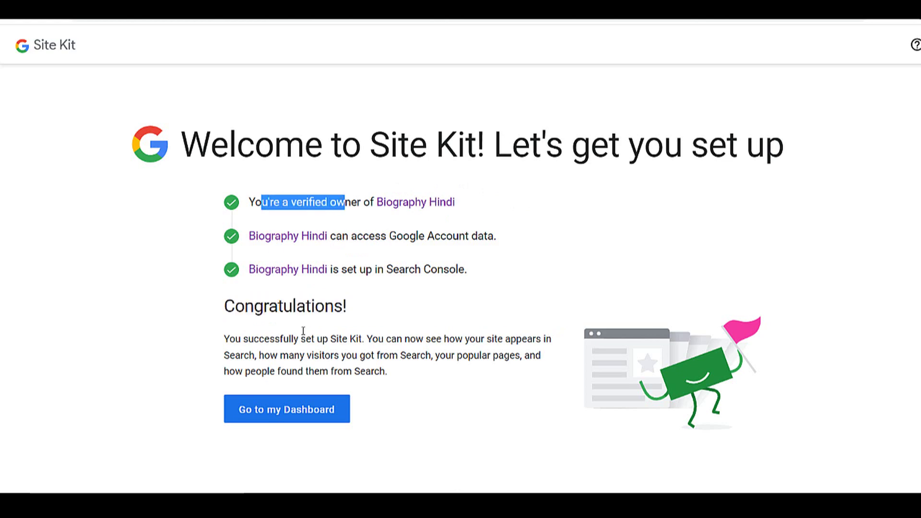
# - Continue to the Site Kit dashboard and connect the AdSense service, choosing the site's Google account and granting the additional access
pyautogui.moveTo(241, 209); pyautogui.dragTo(453, 202)
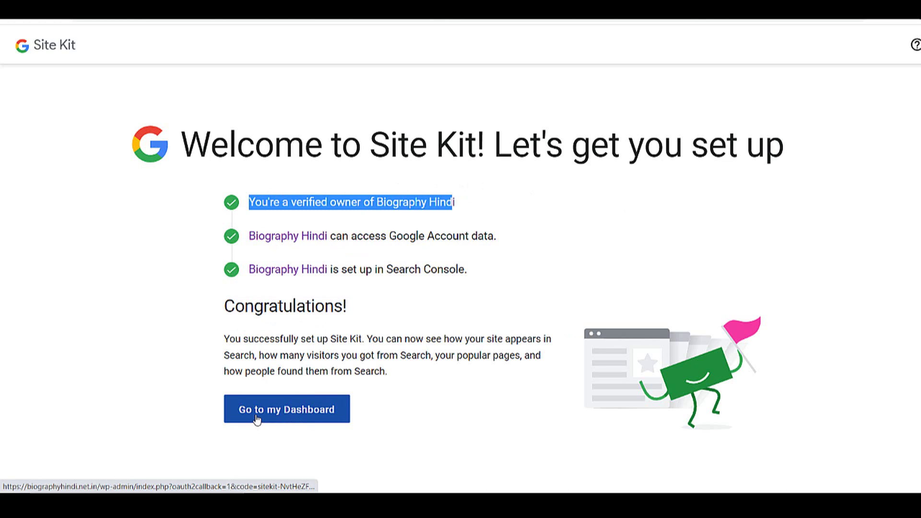
pyautogui.click(228, 405)
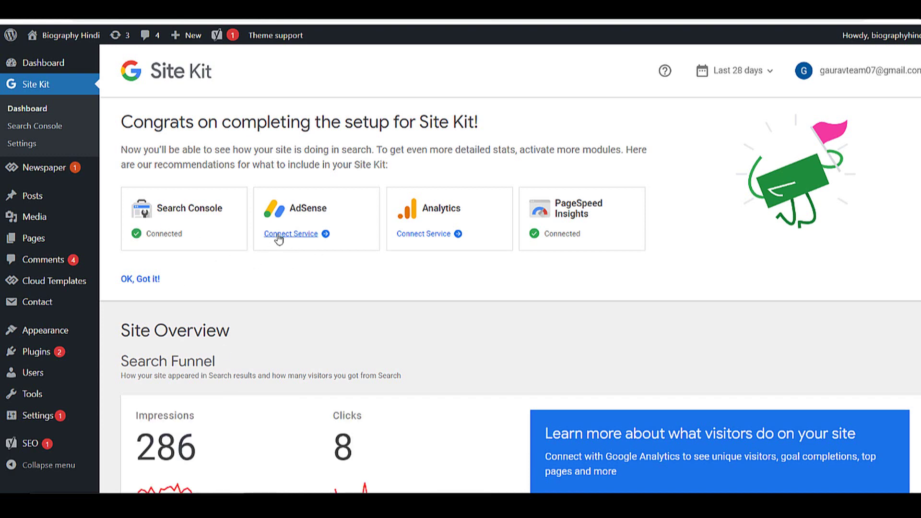
pyautogui.click(300, 237)
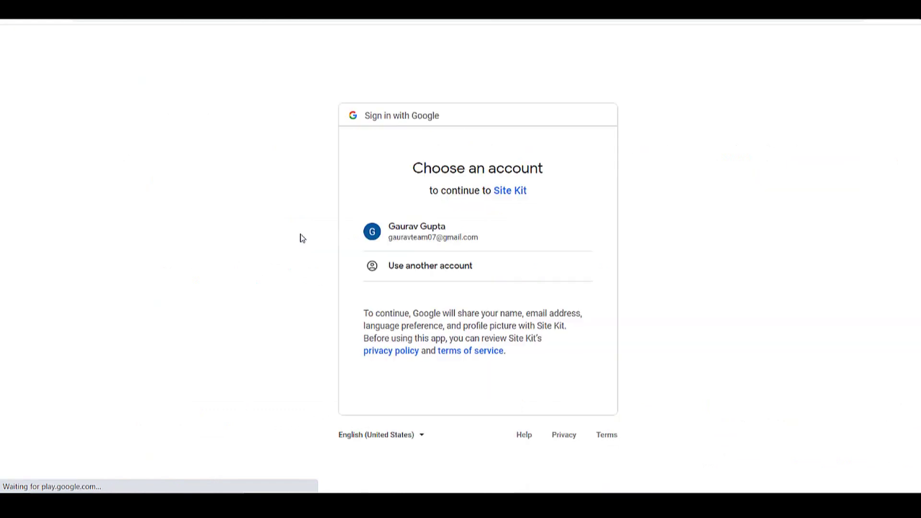
pyautogui.click(424, 243)
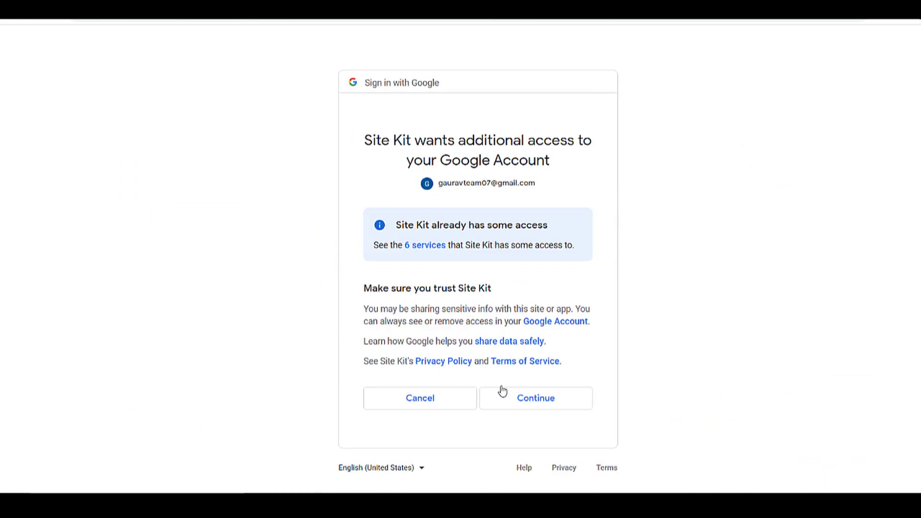
pyautogui.click(516, 401)
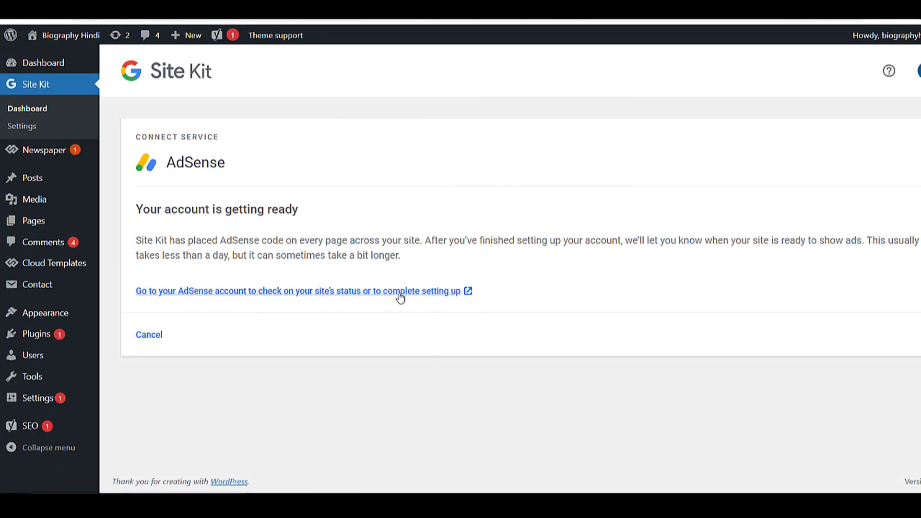
# - Switch to the AdSense account and review the biographyhindi.net.in readiness notice and the site connection status on the home page
pyautogui.click(399, 294)
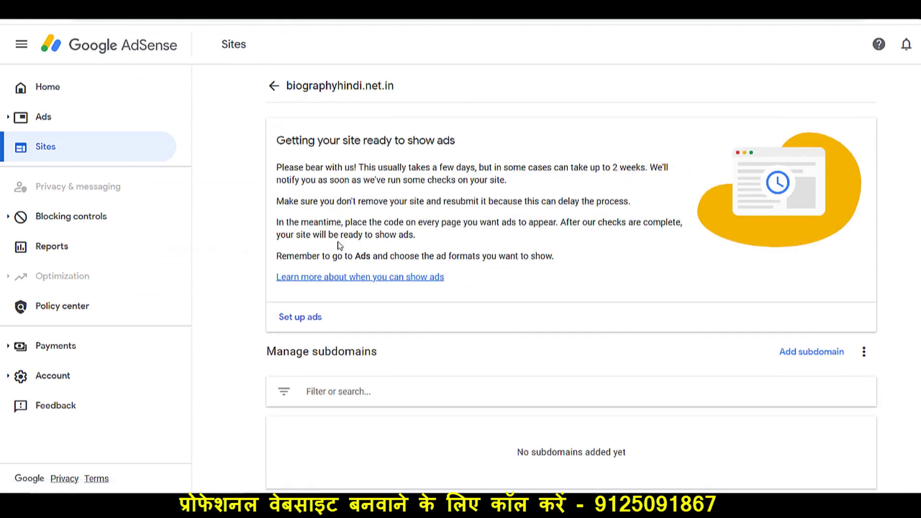
pyautogui.moveTo(281, 143); pyautogui.dragTo(524, 235)
pyautogui.scroll(-1, 468, 277)
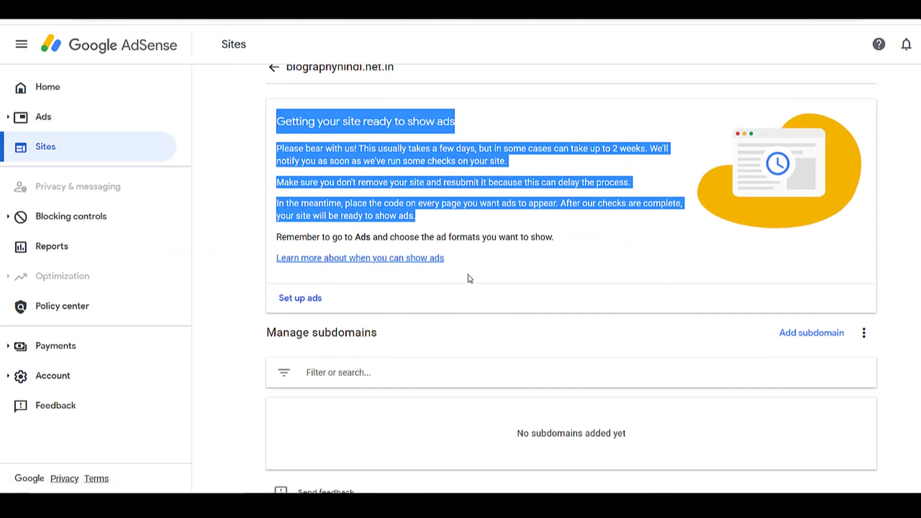
pyautogui.scroll(1, 353, 230)
pyautogui.click(69, 95)
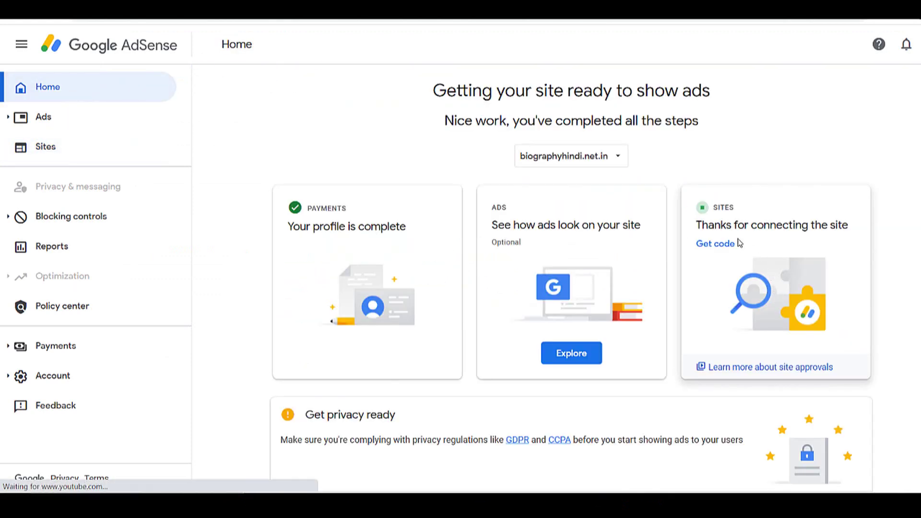
pyautogui.moveTo(701, 225); pyautogui.dragTo(762, 248)
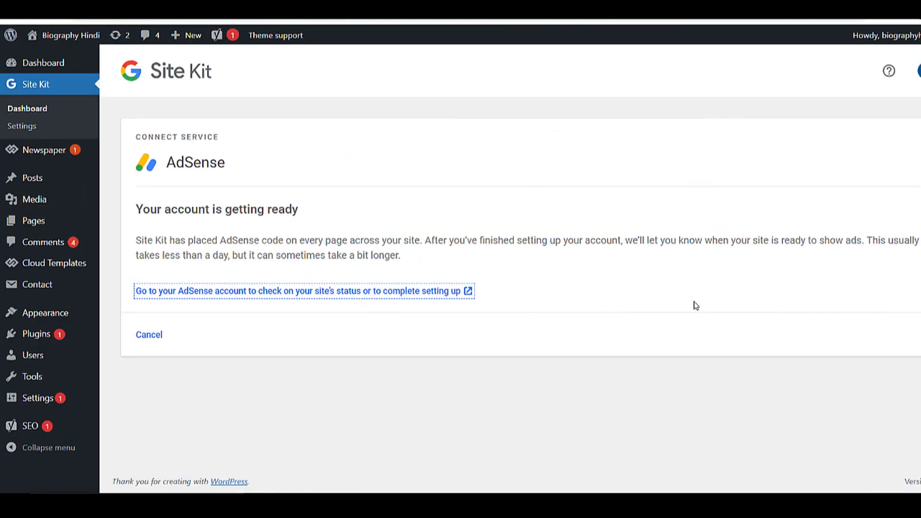
# - Return to Site Kit's AdSense setup page and reopen the site's AdSense status to read the expected review time
pyautogui.click(695, 305)
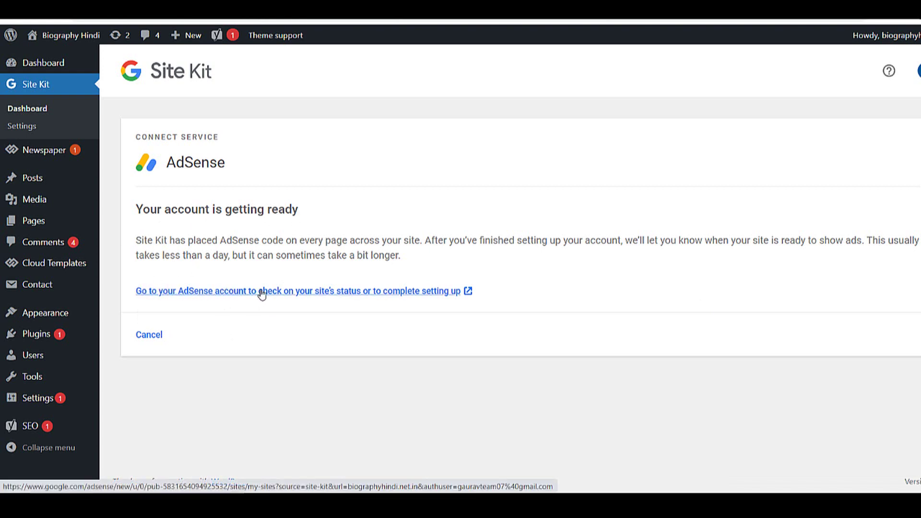
pyautogui.click(301, 291)
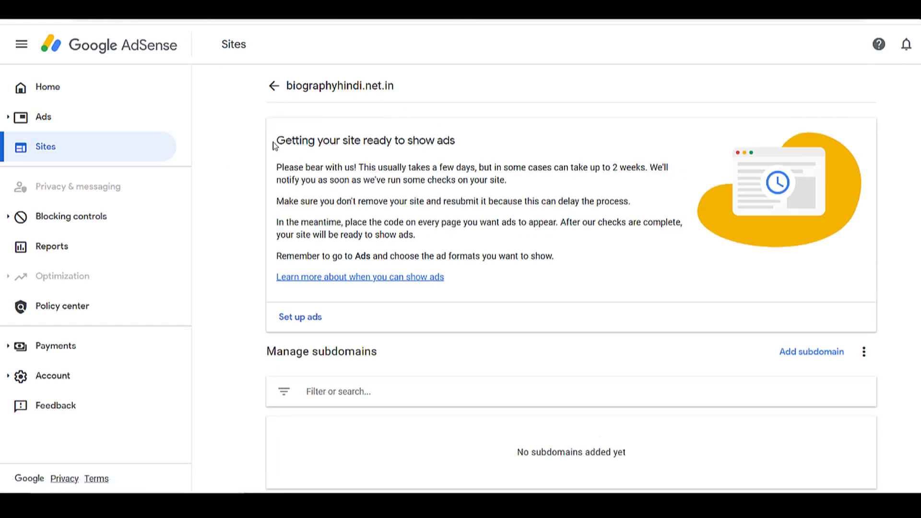
pyautogui.moveTo(274, 145); pyautogui.dragTo(617, 172)
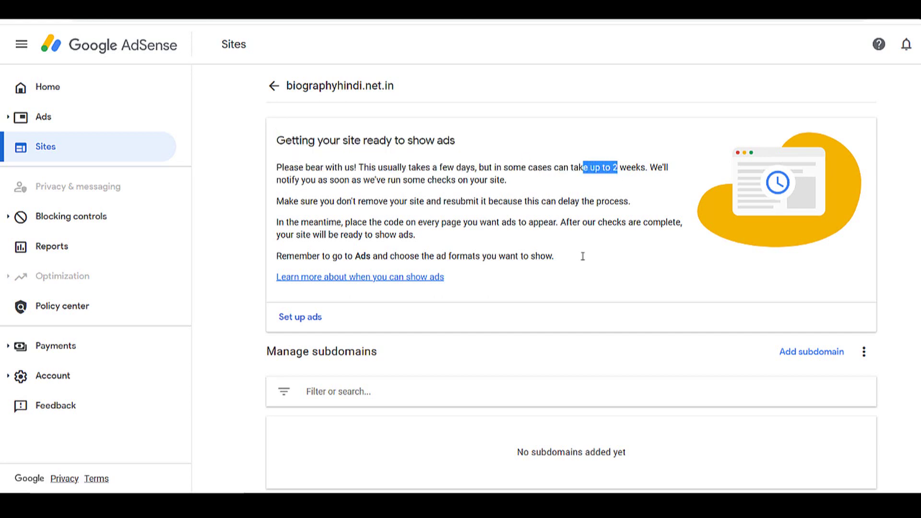
# - Open the ad setup for biographyhindi.net.in and review the mobile ad preview and the ad format options
pyautogui.click(301, 322)
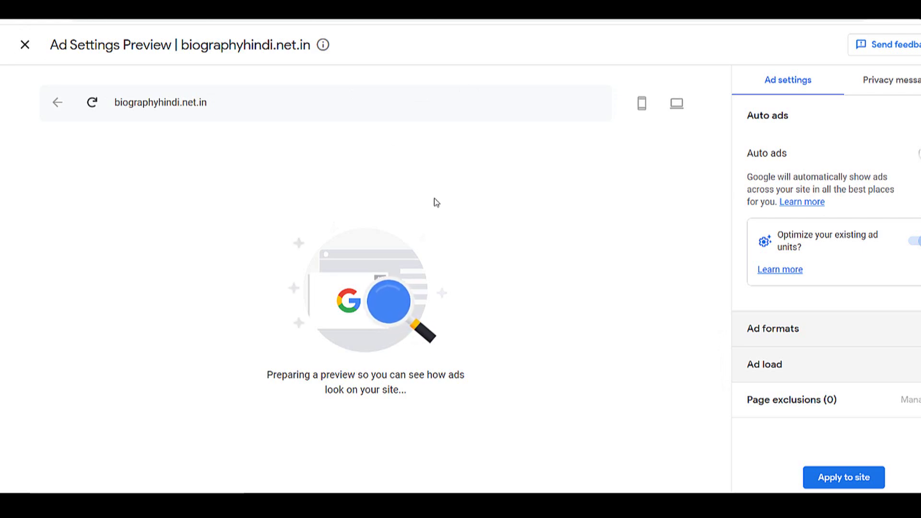
pyautogui.moveTo(488, 197); pyautogui.dragTo(479, 255)
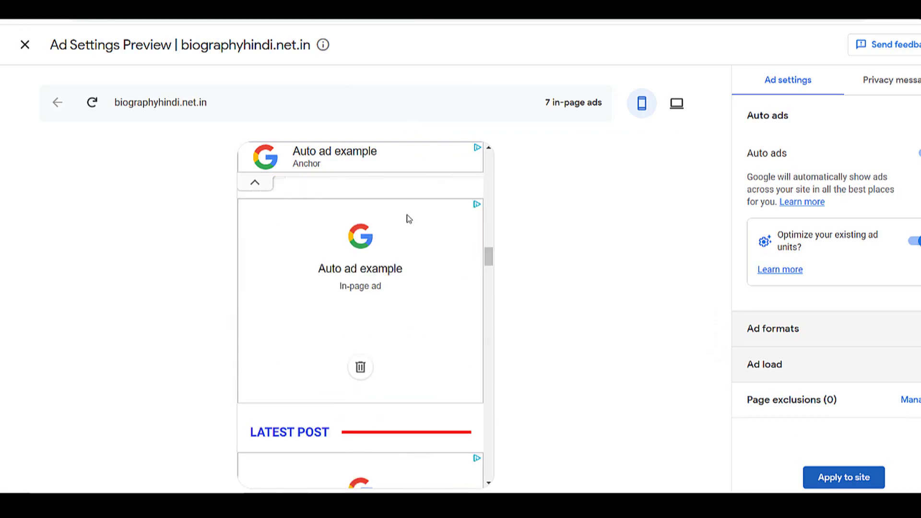
pyautogui.scroll(-4, 348, 335)
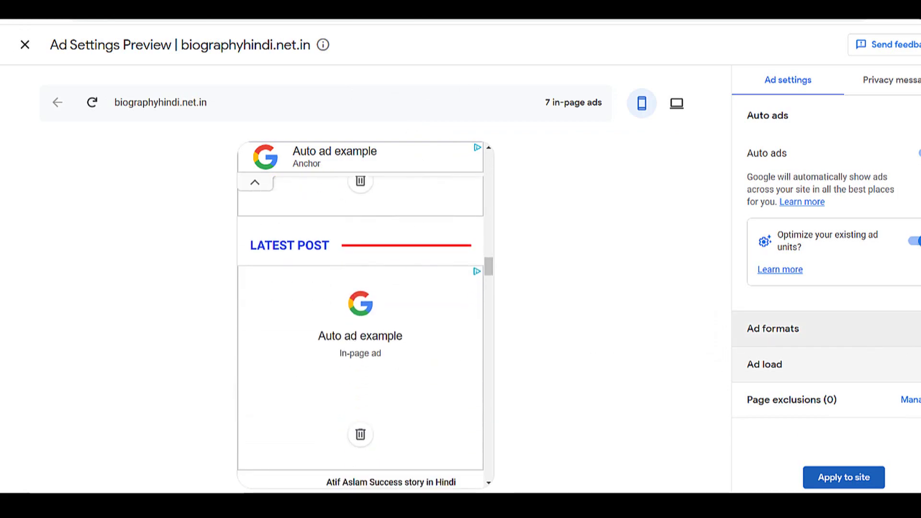
pyautogui.click(773, 328)
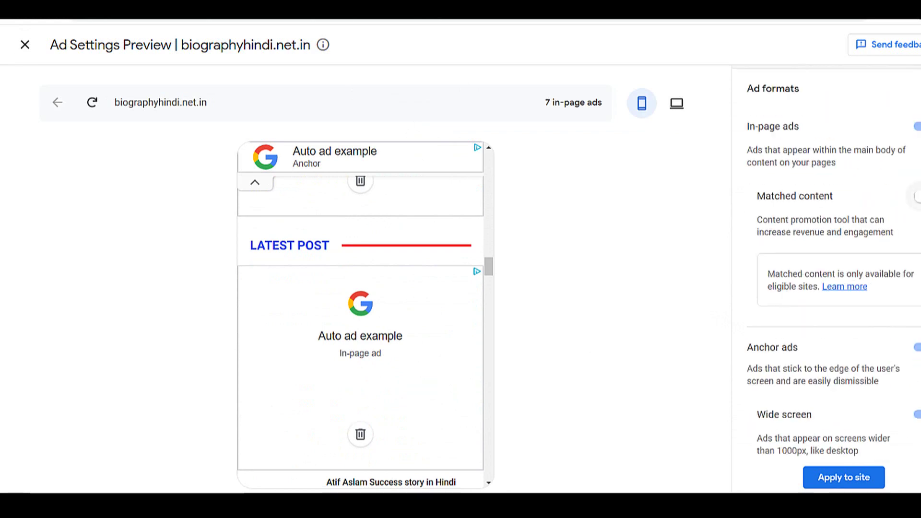
pyautogui.scroll(-5, 825, 268)
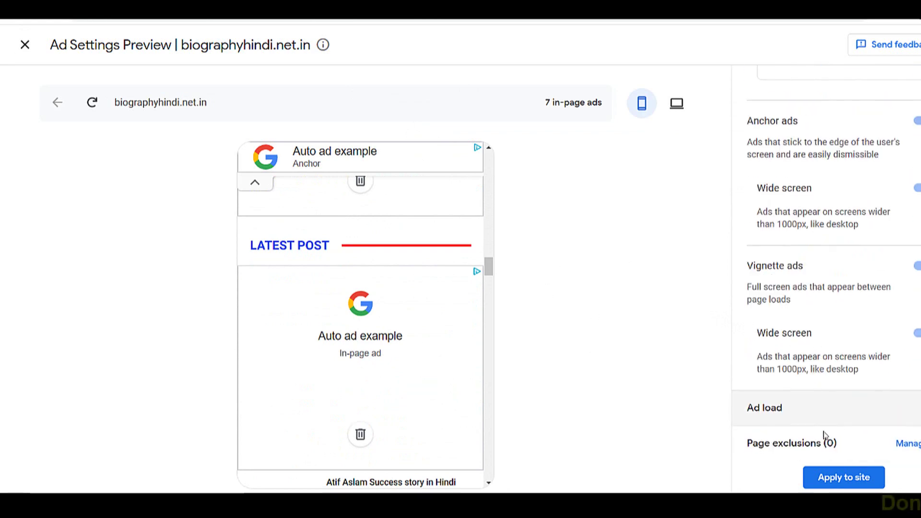
# - Increase the ad load, check the page preview and apply the ad settings to the site with Apply now
pyautogui.click(808, 406)
pyautogui.moveTo(847, 264); pyautogui.dragTo(891, 263)
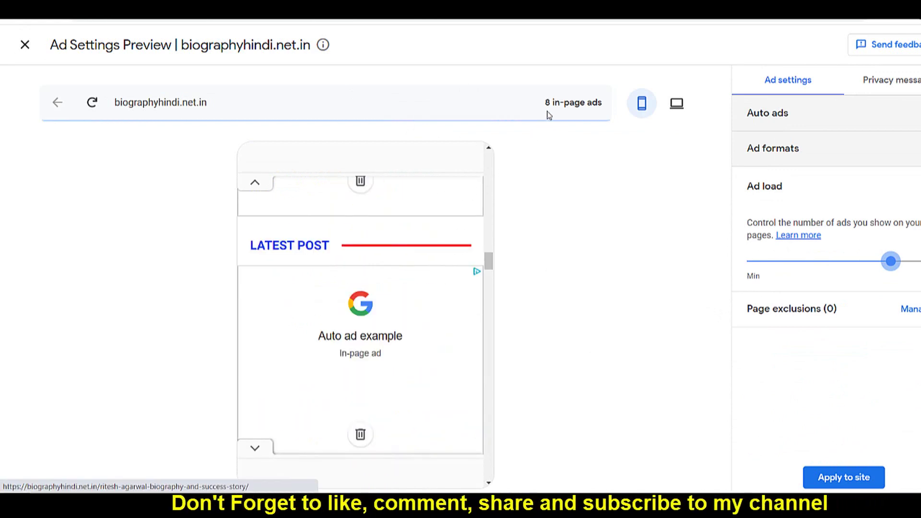
pyautogui.moveTo(488, 266); pyautogui.dragTo(488, 333)
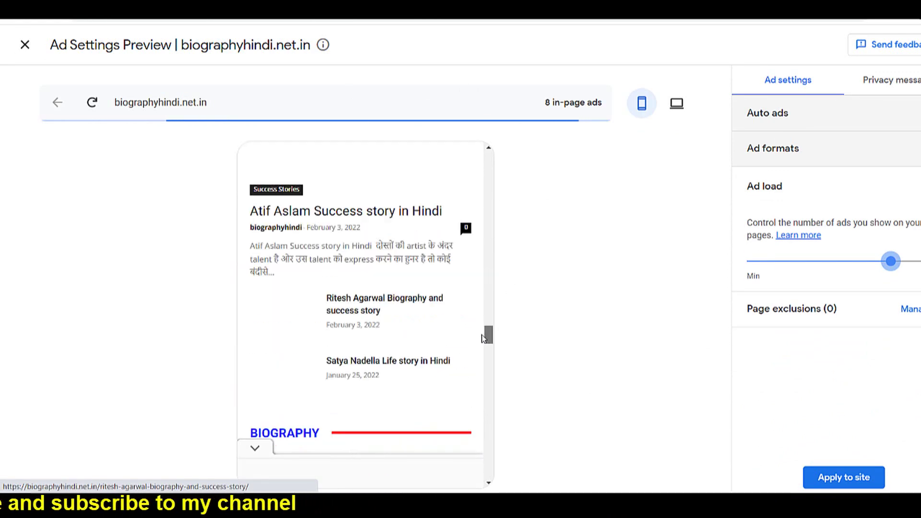
pyautogui.click(835, 478)
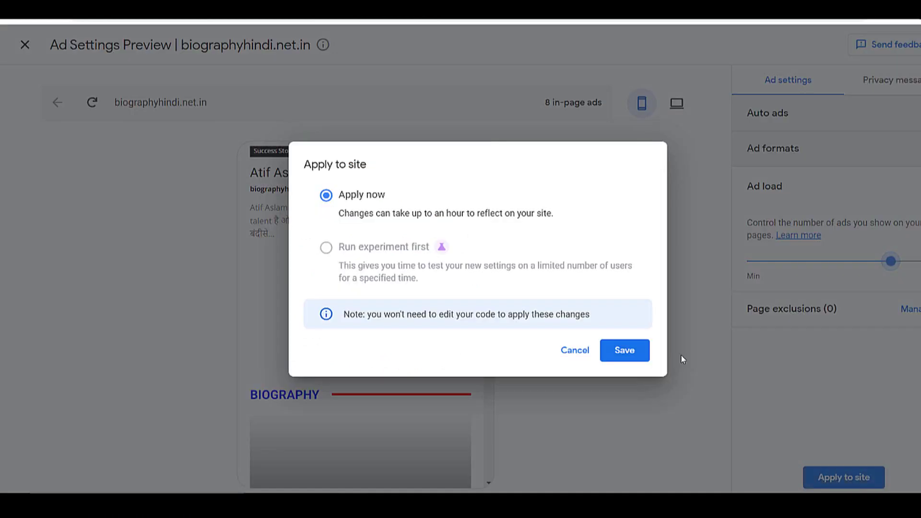
pyautogui.click(627, 349)
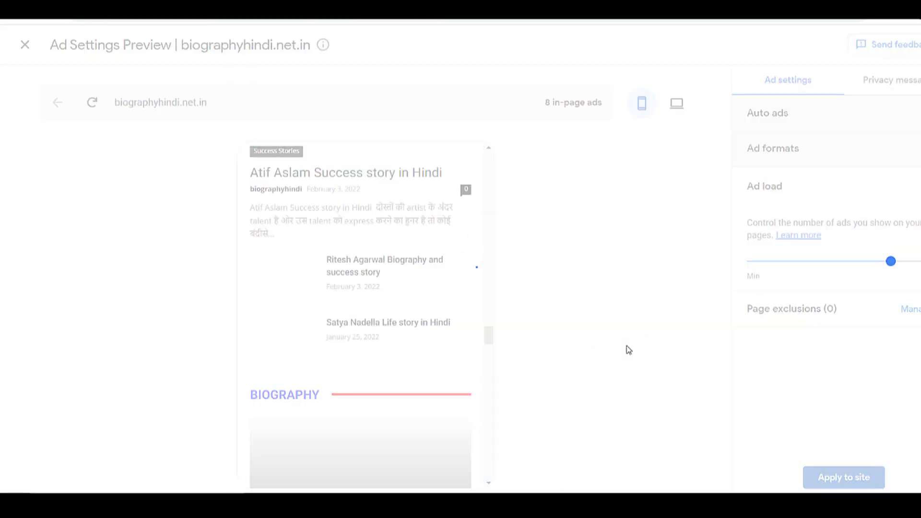